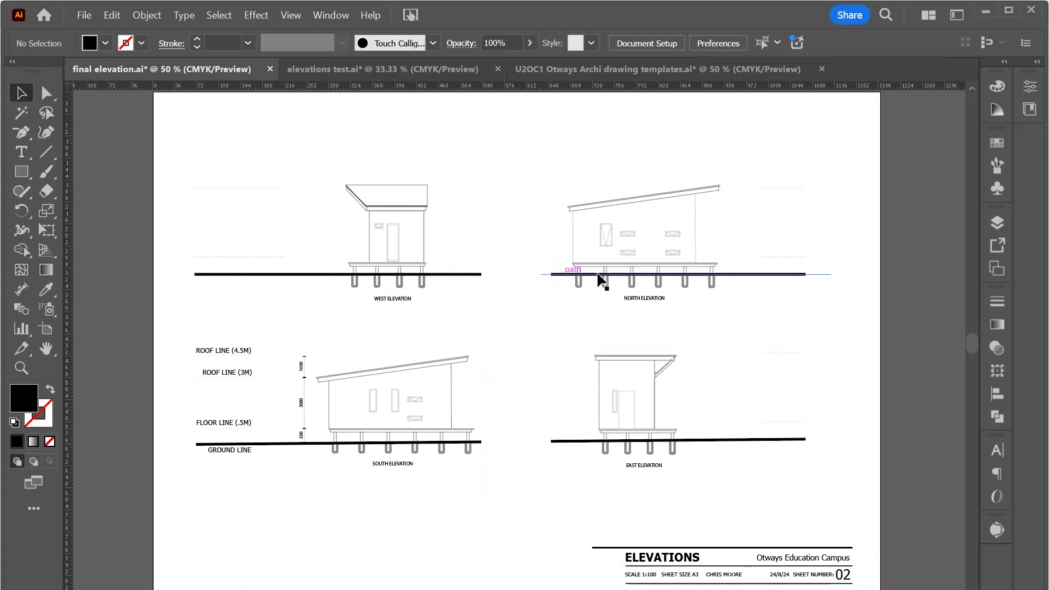
- Switch to the VCD technical drawing PDF to read how plans and elevations are set out, then return to the elevation sheet
{"action": "key", "text": "alt+Tab"}
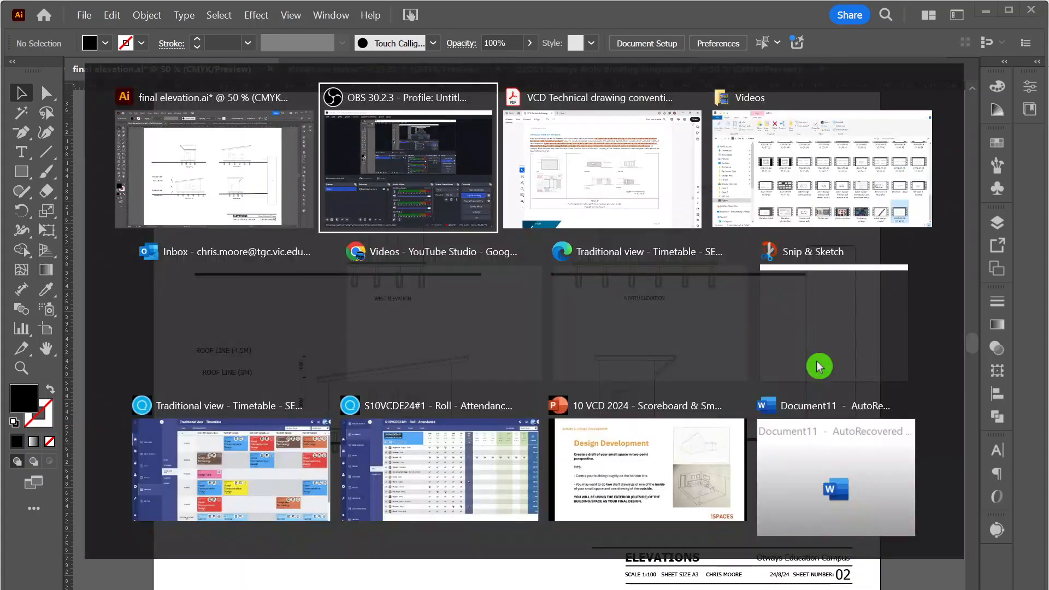
{"action": "key", "text": "Tab"}
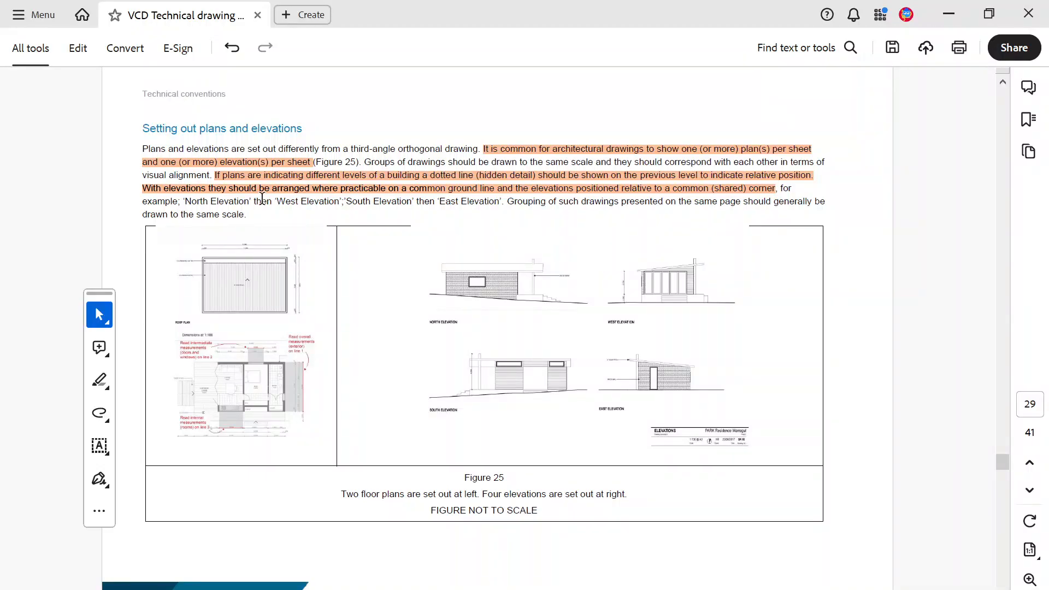
{"action": "key", "text": "alt+Tab"}
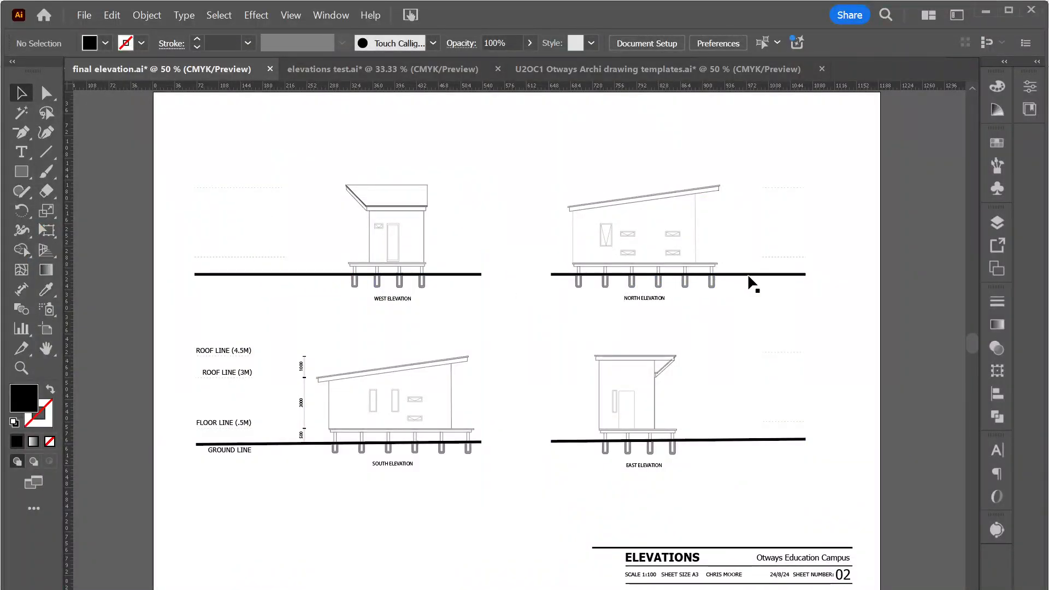
- Examine the white rectangle separating the ground lines and the South Elevation's level labels and height dimensions
{"action": "left_click", "coordinate": [509, 273]}
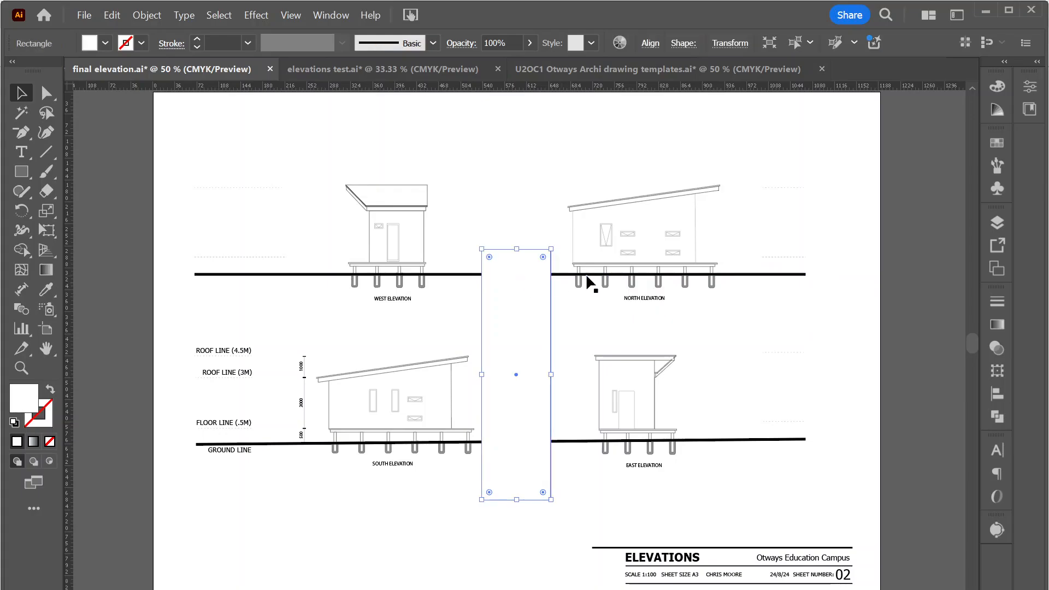
{"action": "left_click", "coordinate": [829, 237]}
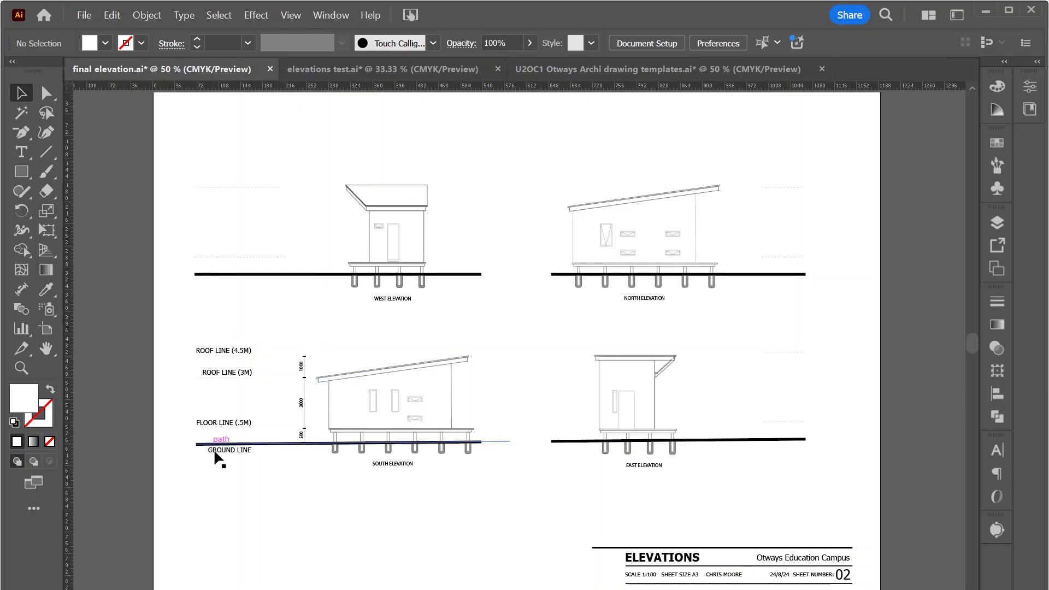
{"action": "key", "text": "ctrl+equal"}
{"action": "key", "text": "ctrl+equal"}
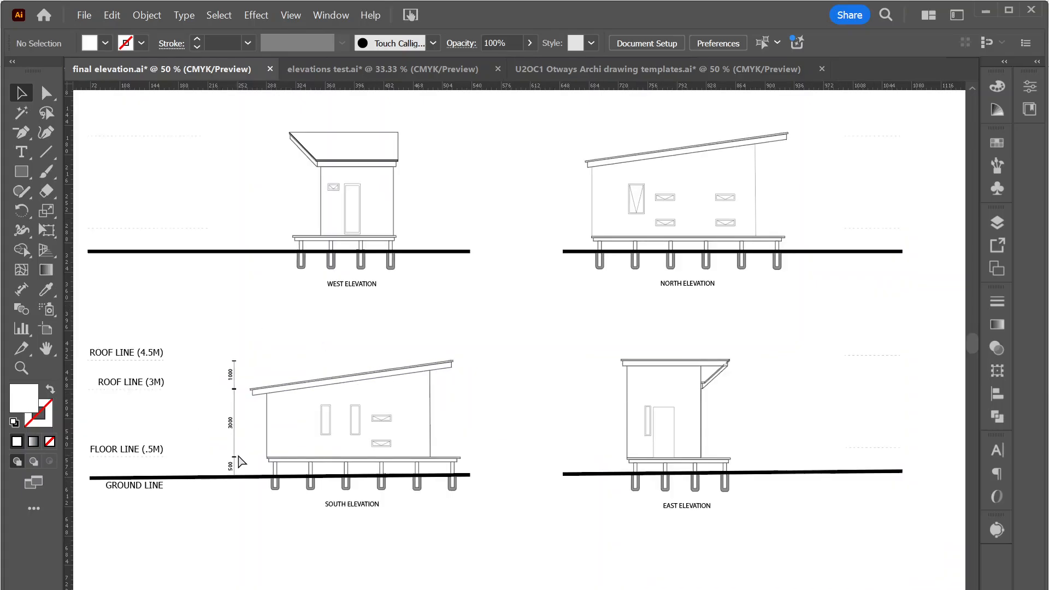
{"action": "mouse_move", "coordinate": [238, 461]}
{"action": "left_mouse_down"}
{"action": "mouse_move", "coordinate": [485, 386]}
{"action": "mouse_move", "coordinate": [600, 376]}
{"action": "mouse_move", "coordinate": [508, 409]}
{"action": "left_mouse_up"}
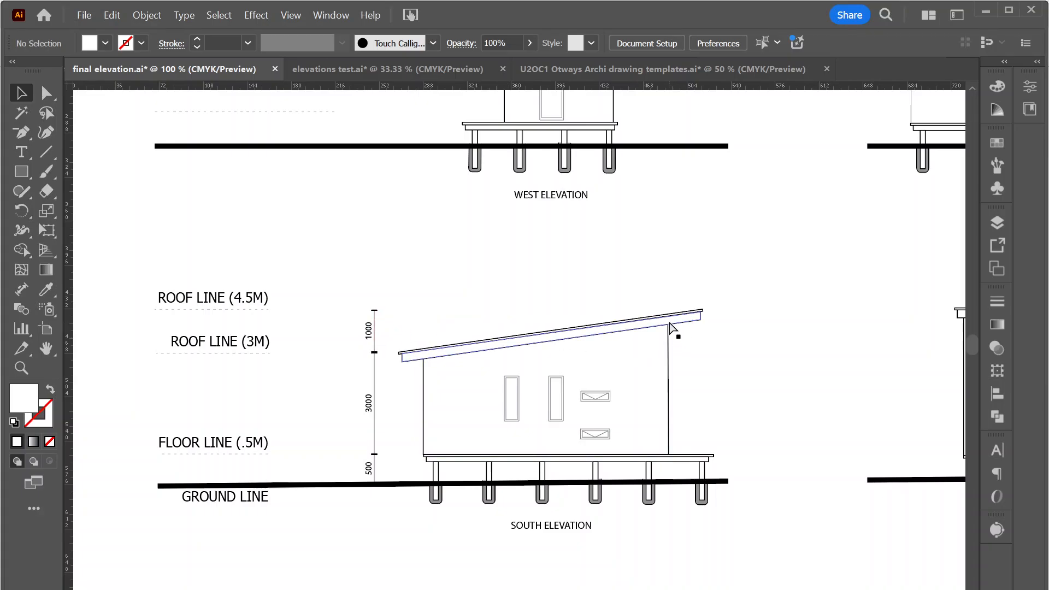
{"action": "key", "text": "ctrl+minus"}
{"action": "key", "text": "ctrl+minus"}
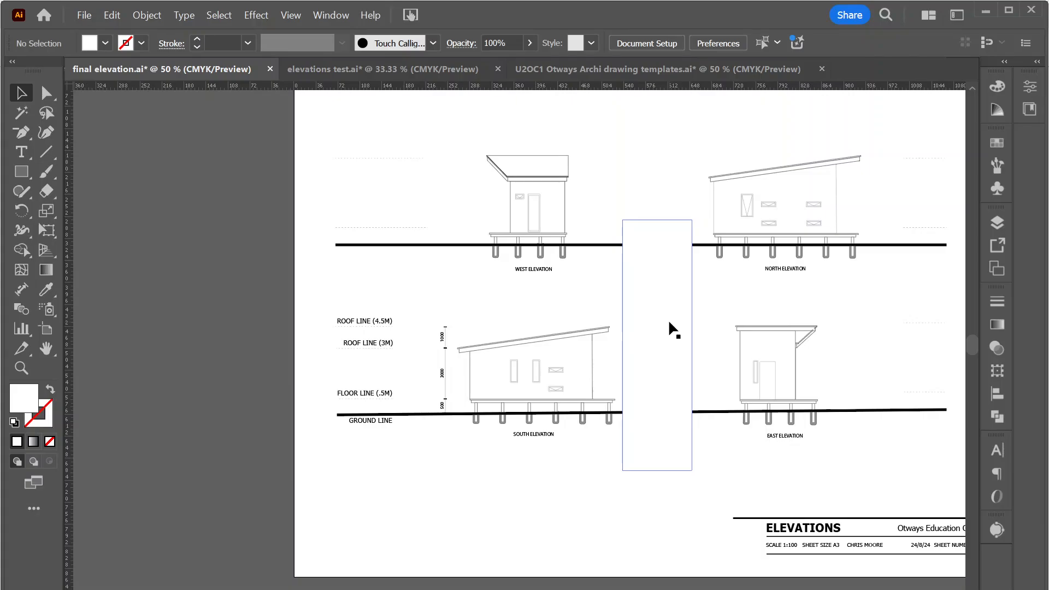
- Open the elevations test.ai document and examine the deck and blended stumps of the elevation on the floor plan's right side
{"action": "left_click", "coordinate": [386, 72]}
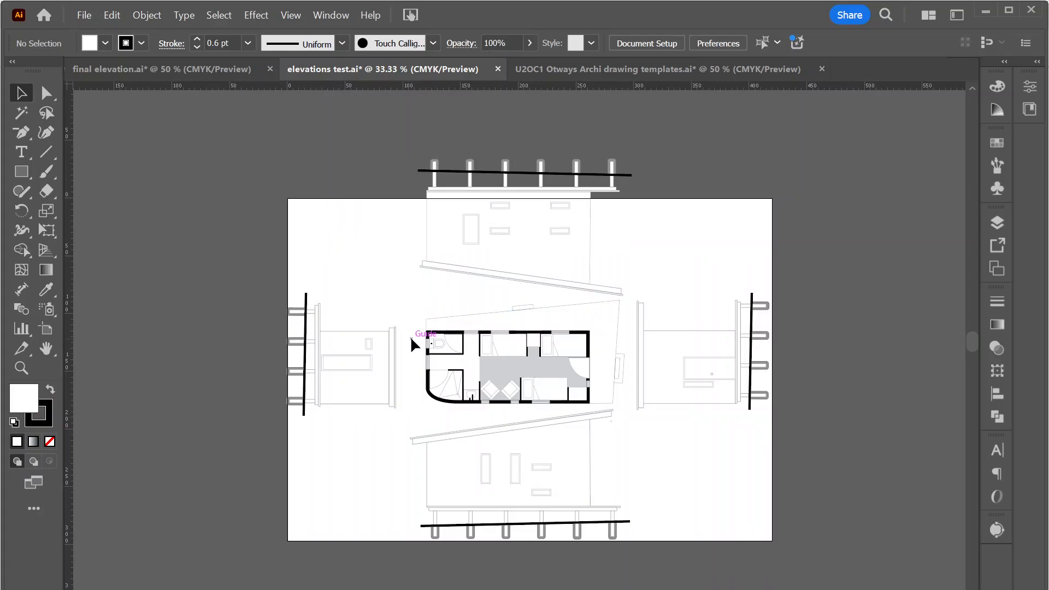
{"action": "scroll", "coordinate": [413, 340], "scroll_direction": "up", "scroll_amount": 1}
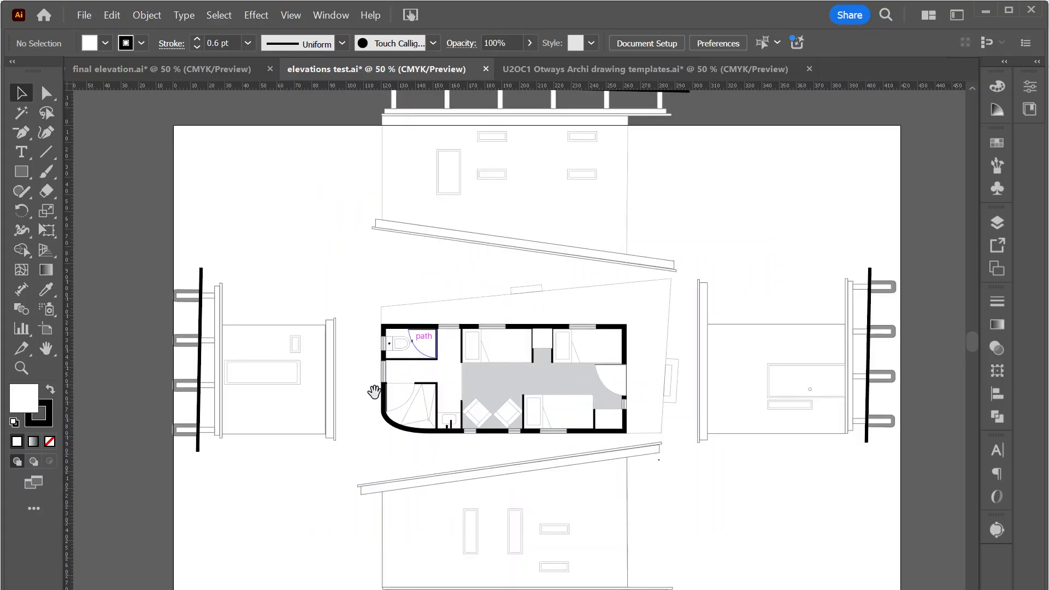
{"action": "left_click_drag", "start_coordinate": [358, 421], "coordinate": [352, 401]}
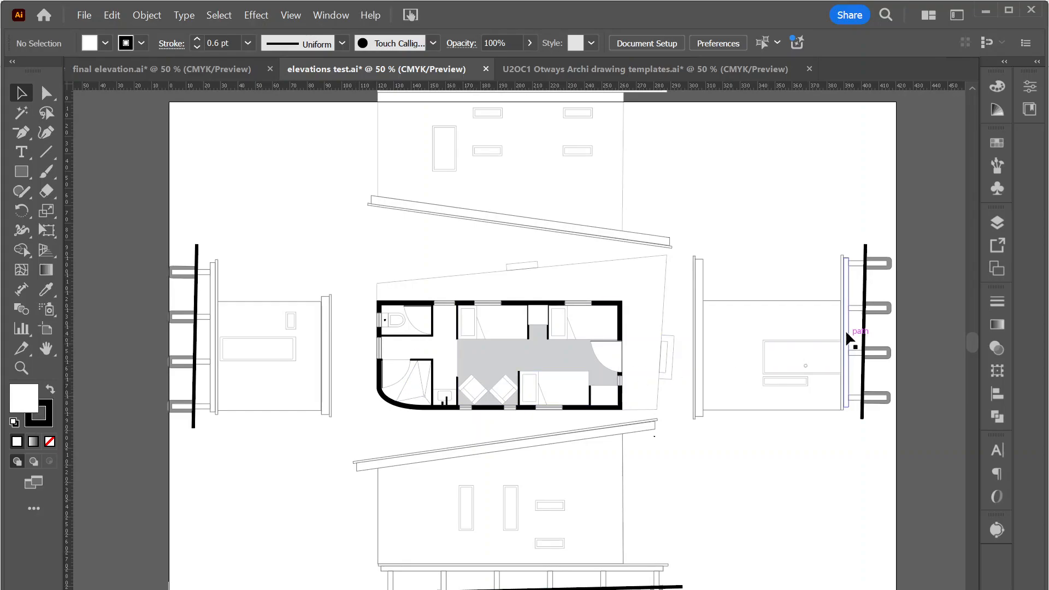
{"action": "left_click", "coordinate": [839, 303]}
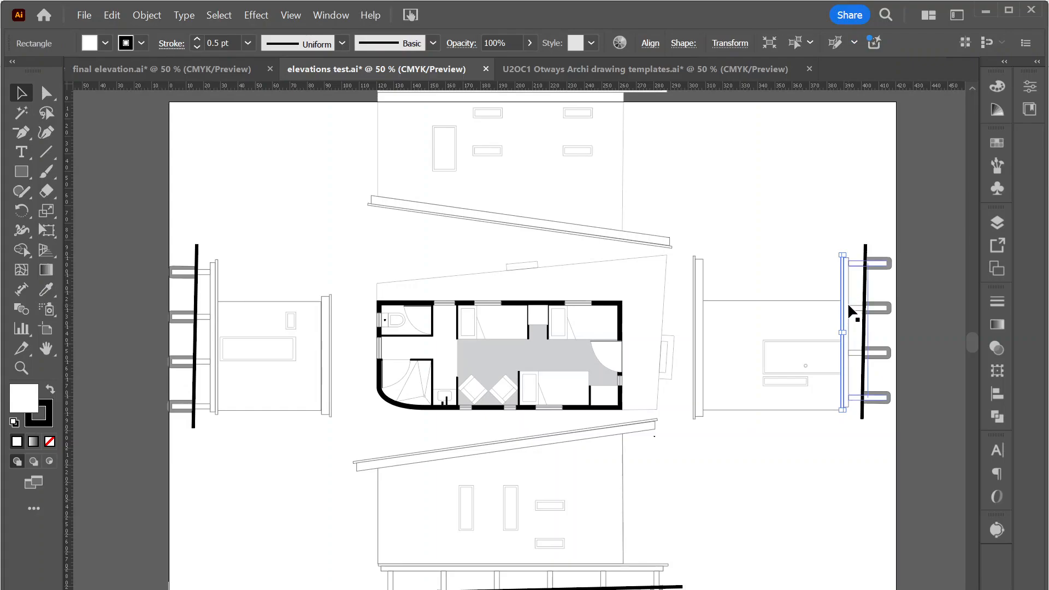
{"action": "left_click", "coordinate": [858, 268]}
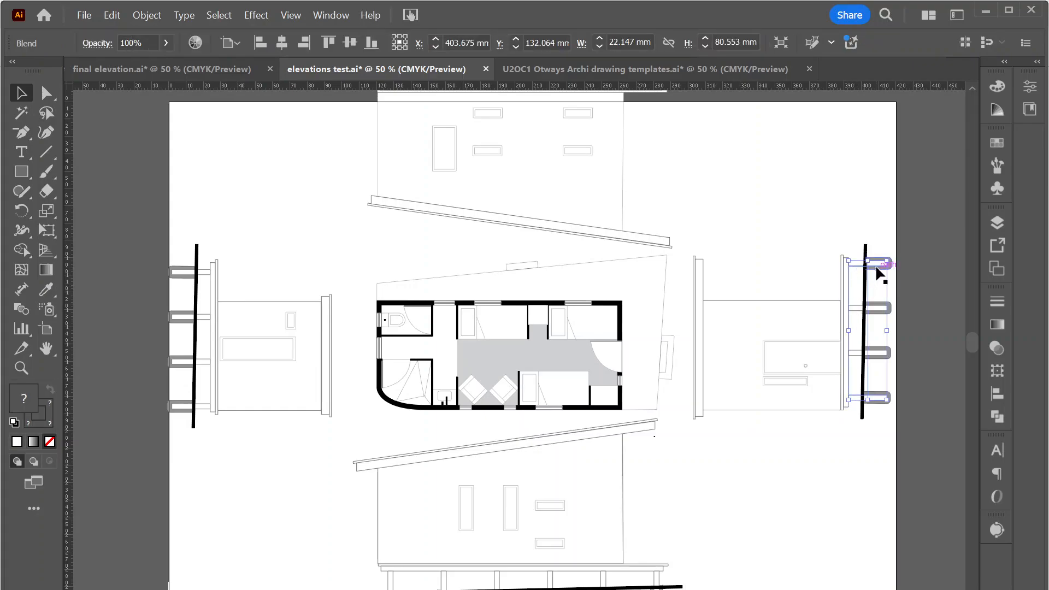
{"action": "key", "text": "ctrl+plus"}
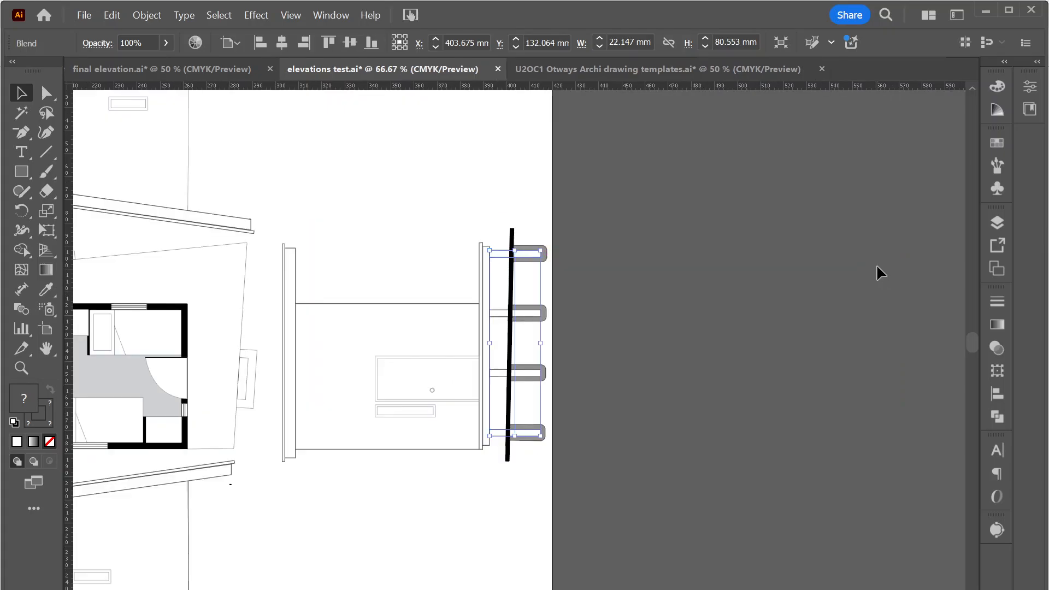
{"action": "left_click", "coordinate": [528, 227]}
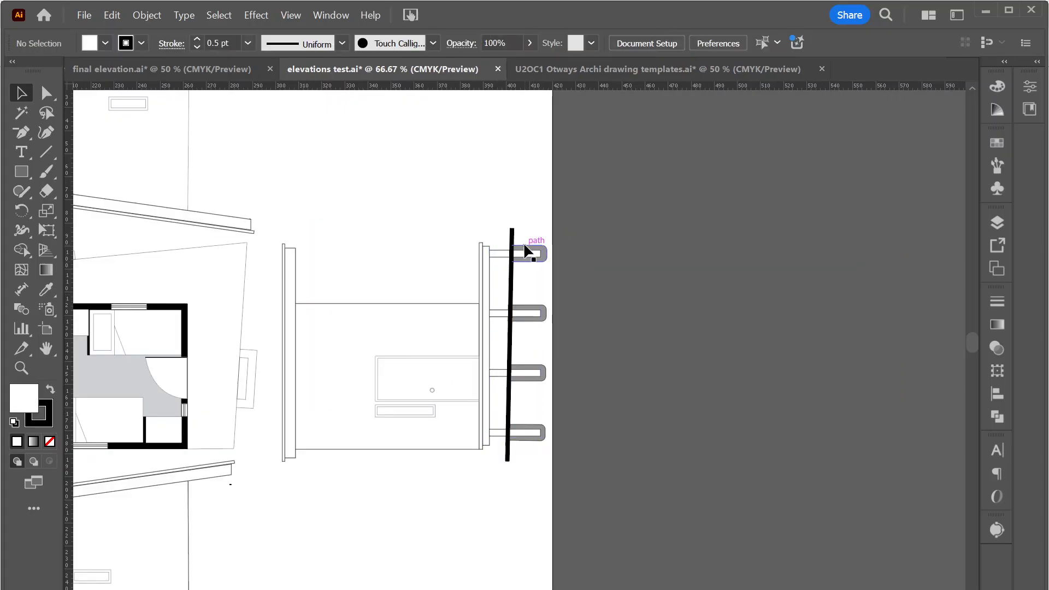
{"action": "left_click", "coordinate": [498, 254]}
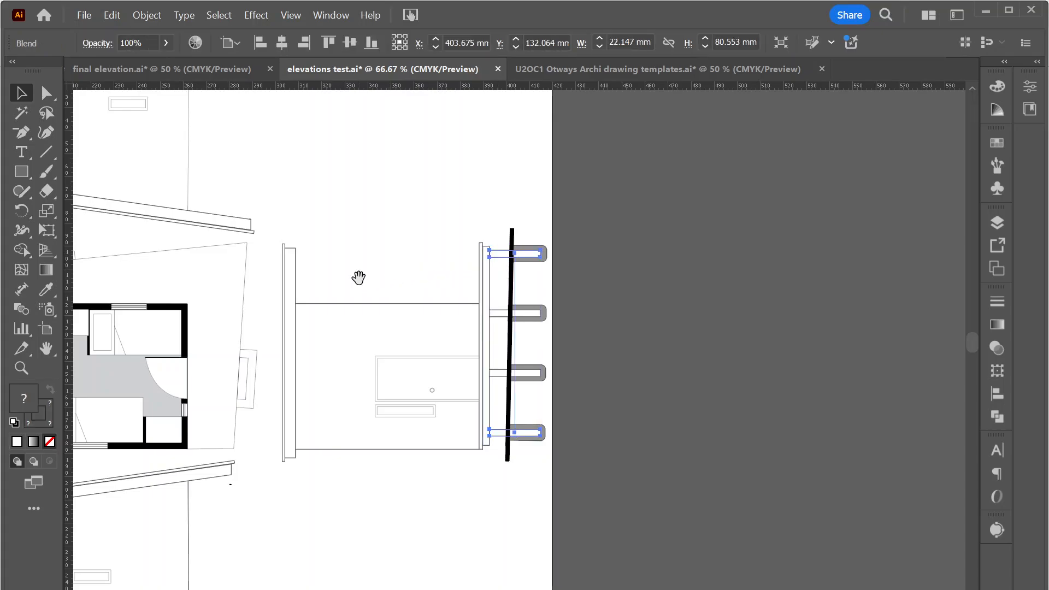
{"action": "left_click_drag", "start_coordinate": [358, 278], "coordinate": [484, 276]}
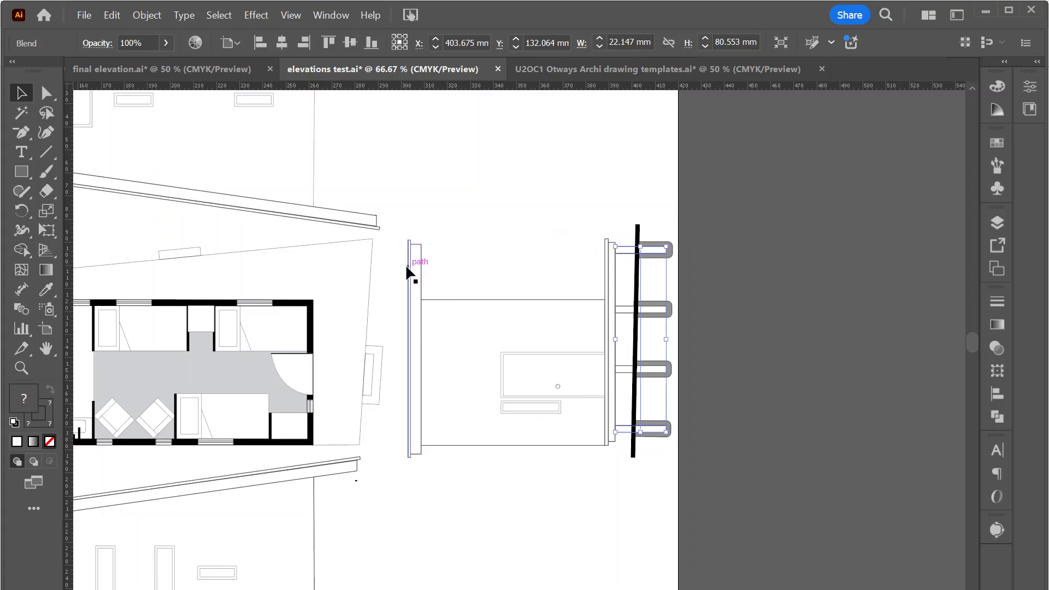
- Copy the sloping top edge of the wall in the elevation below the floor plan as a separate line above its roof
{"action": "key", "text": "space"}
{"action": "left_click_drag", "start_coordinate": [351, 358], "coordinate": [749, 224]}
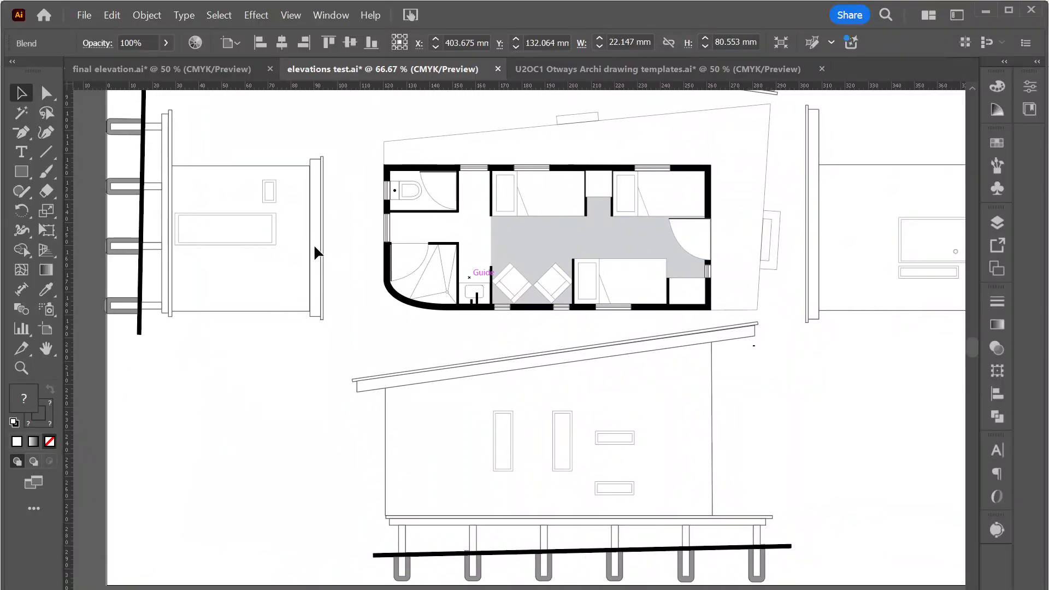
{"action": "left_click", "coordinate": [47, 94]}
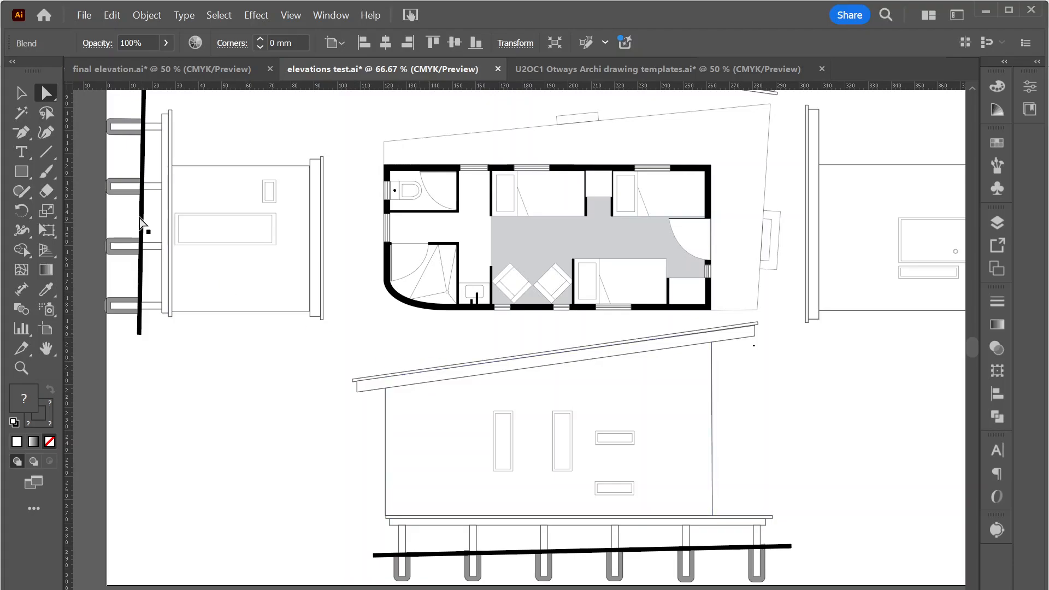
{"action": "left_click", "coordinate": [461, 369]}
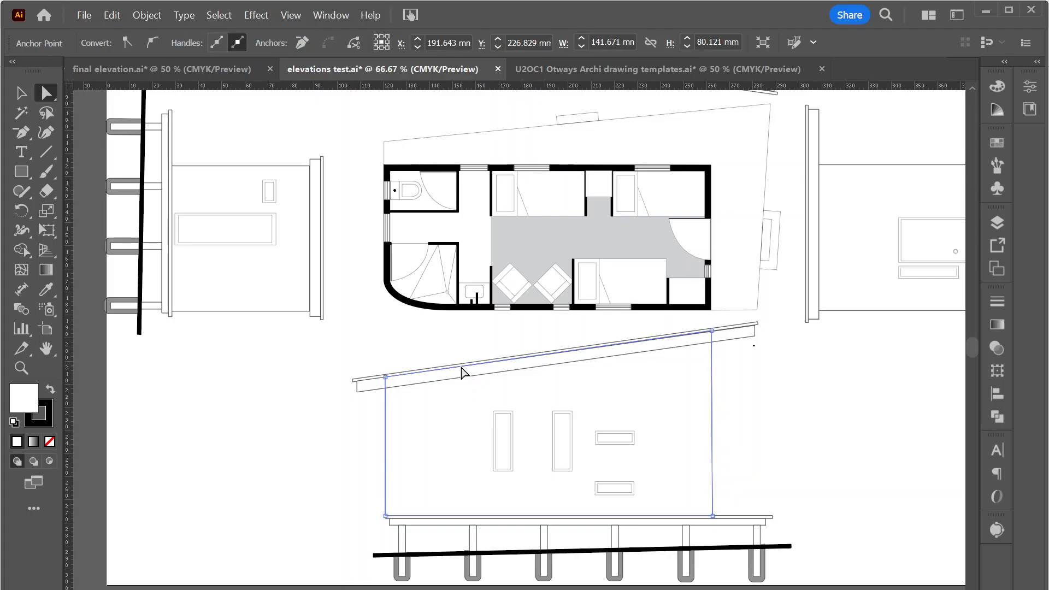
{"action": "left_click", "coordinate": [461, 365]}
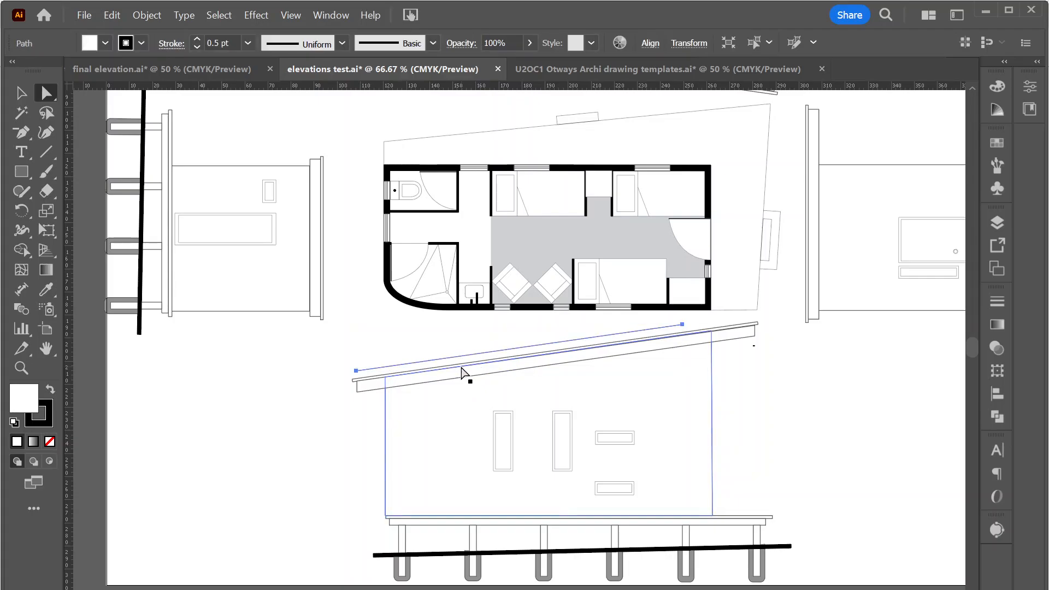
- Scale the copied roof line uniformly to 120% and move it so that it spans the roof
{"action": "left_click", "coordinate": [146, 16]}
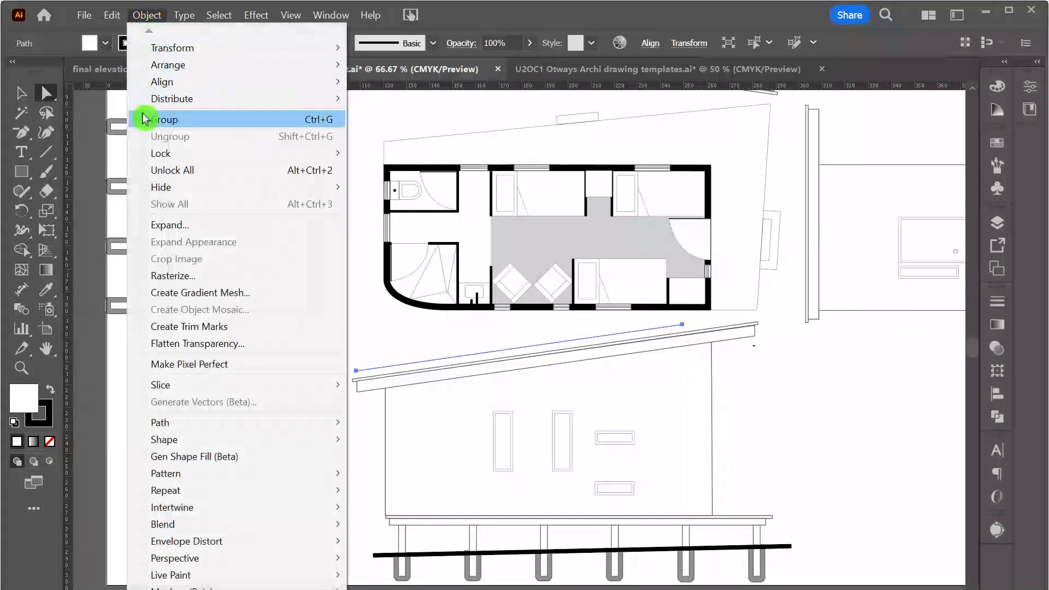
{"action": "mouse_move", "coordinate": [195, 47]}
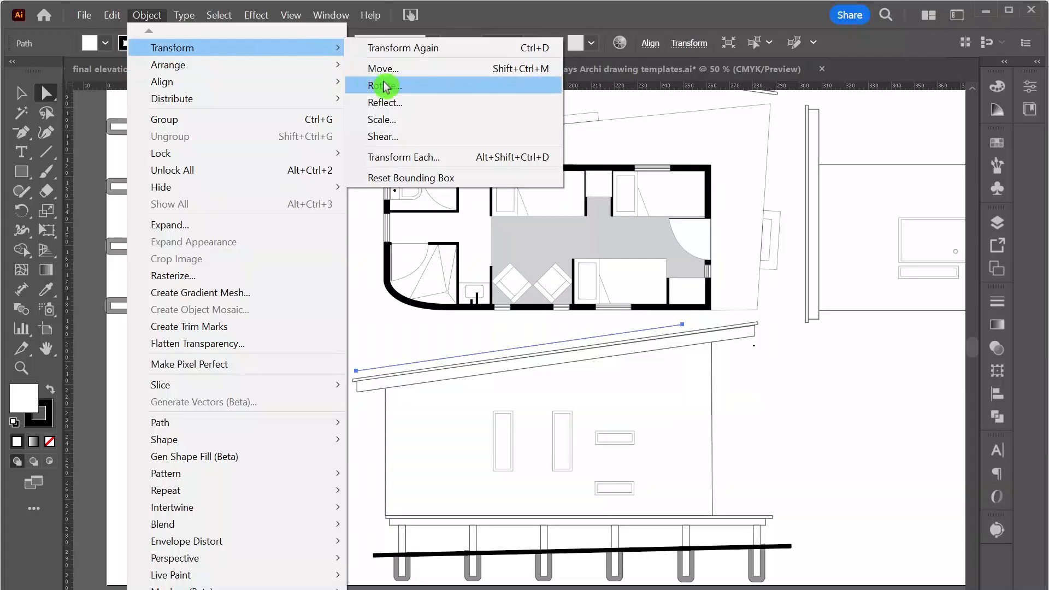
{"action": "left_click", "coordinate": [425, 118]}
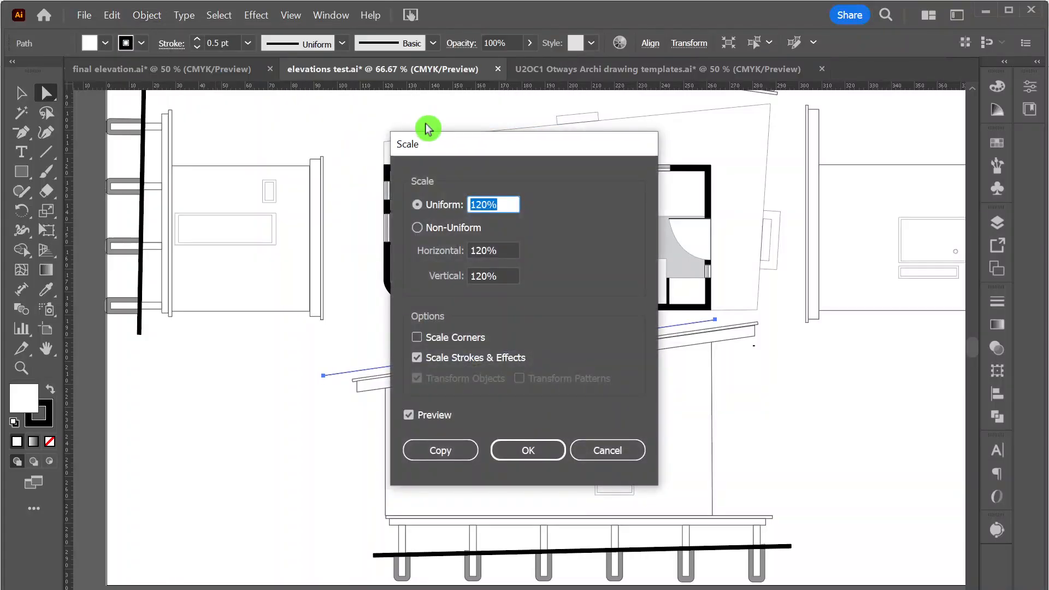
{"action": "type", "text": "12"}
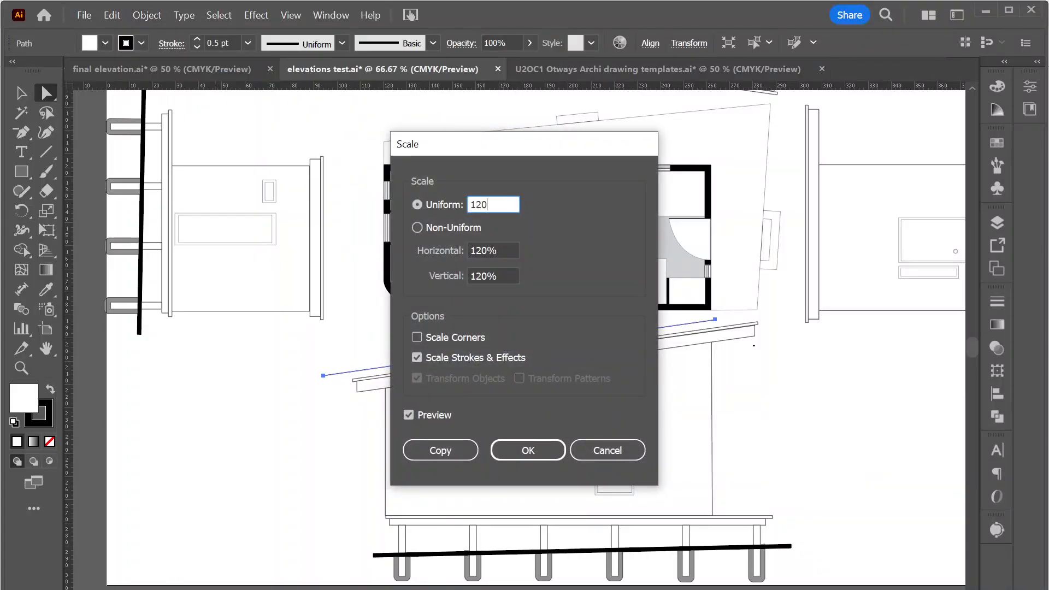
{"action": "key", "text": "Return"}
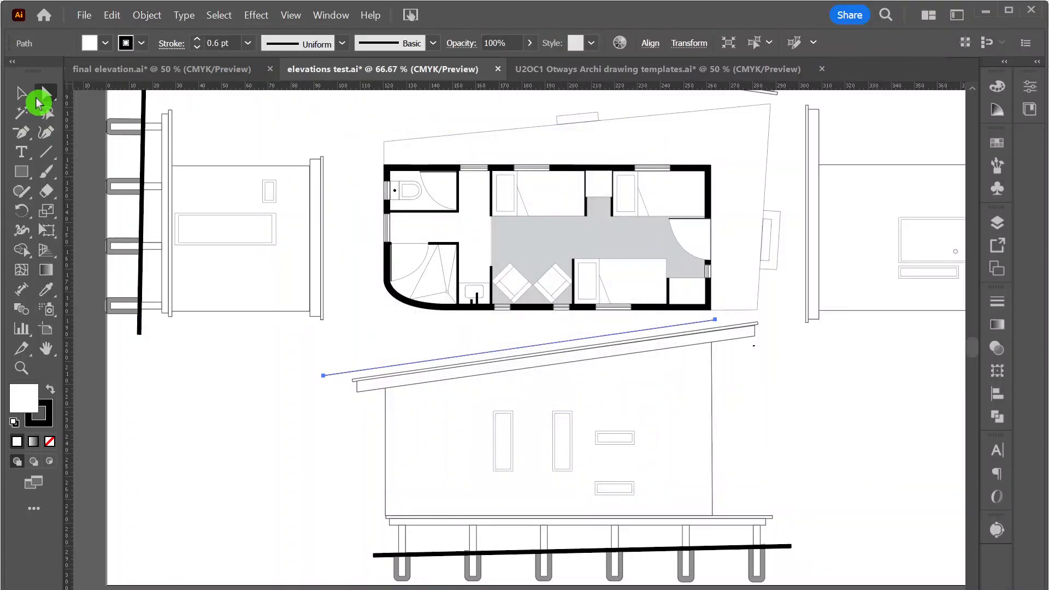
{"action": "left_click", "coordinate": [38, 100]}
{"action": "left_click_drag", "start_coordinate": [432, 361], "coordinate": [470, 359]}
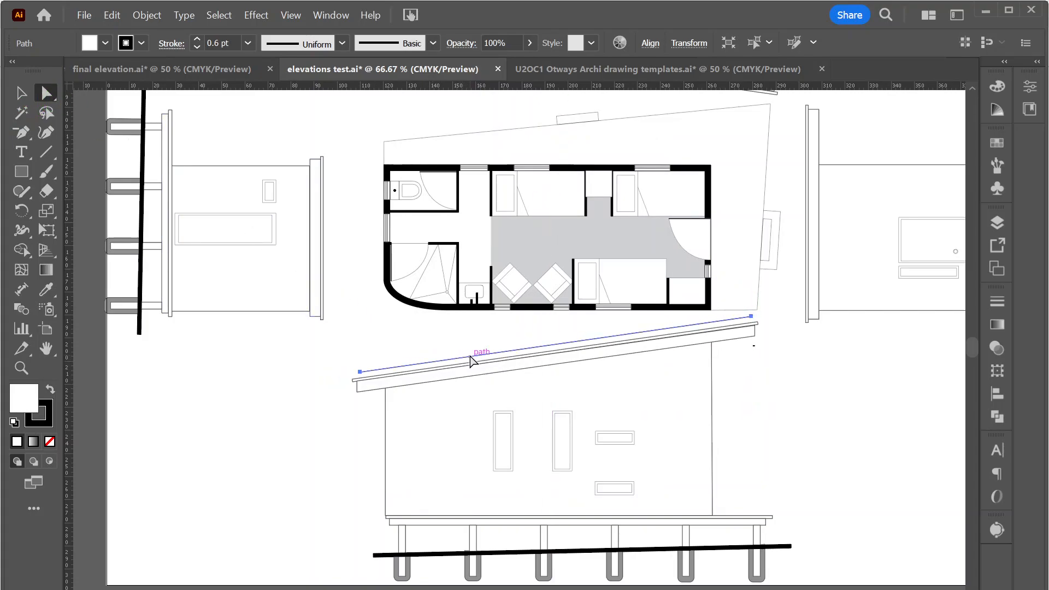
- Delete the scaled line lying above the roof of the elevation below the floor plan
{"action": "left_click", "coordinate": [22, 92]}
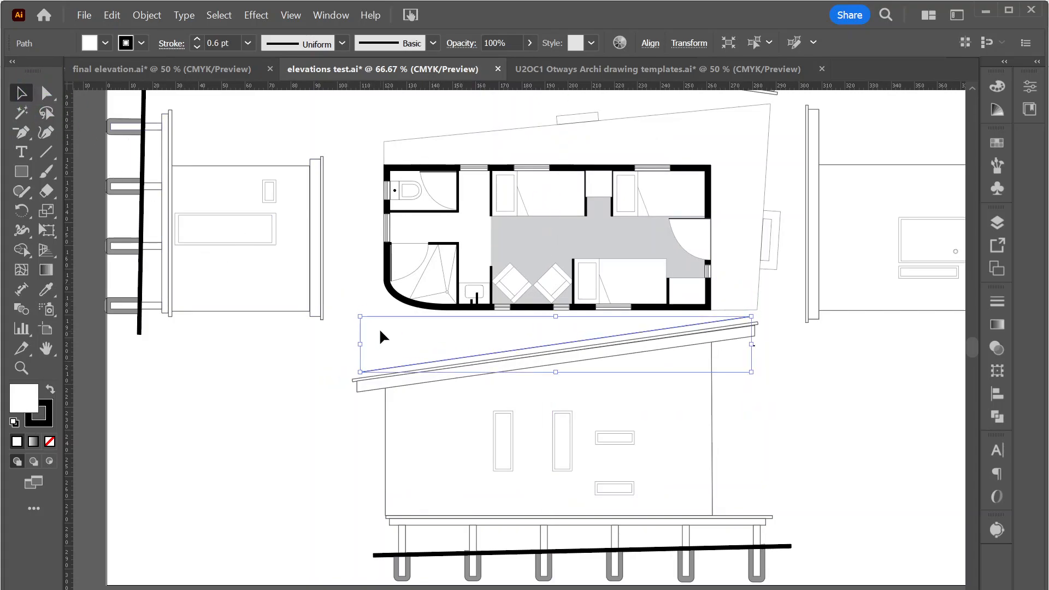
{"action": "left_click", "coordinate": [375, 328]}
{"action": "left_click", "coordinate": [420, 364]}
{"action": "left_click", "coordinate": [314, 340]}
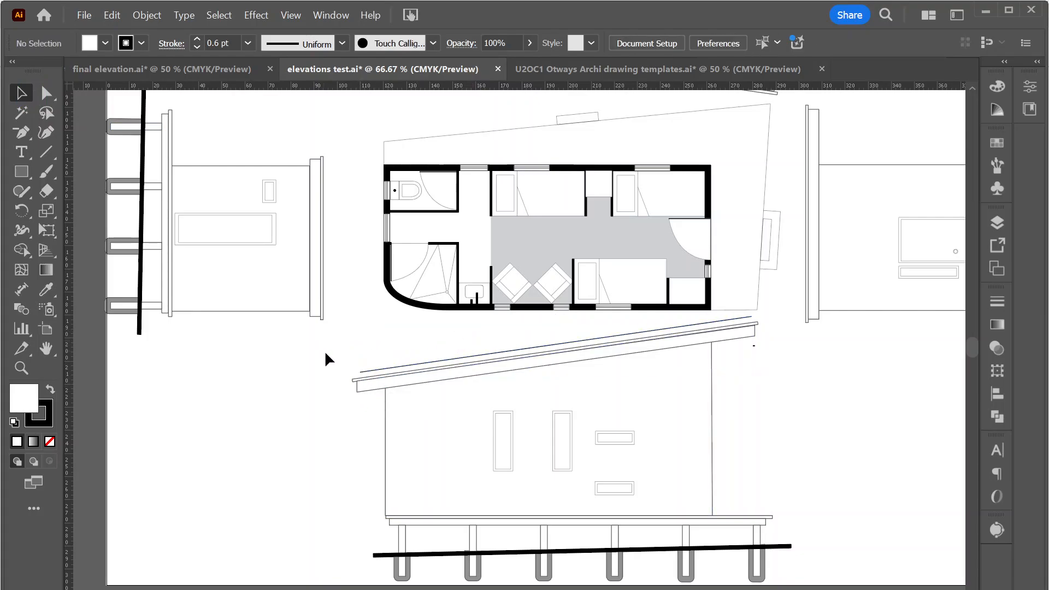
{"action": "left_click", "coordinate": [393, 366]}
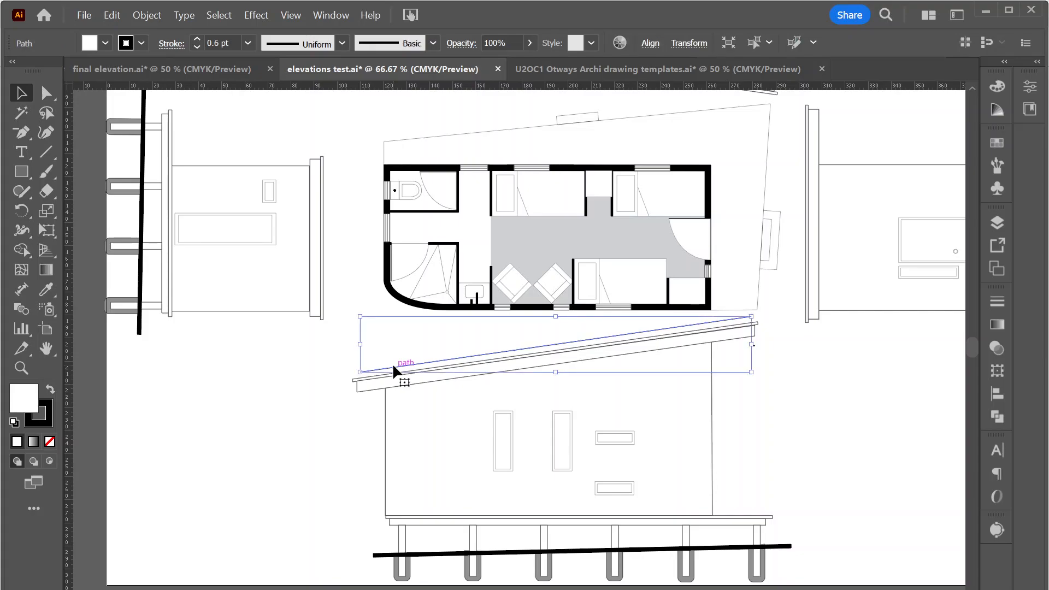
{"action": "key", "text": "Delete"}
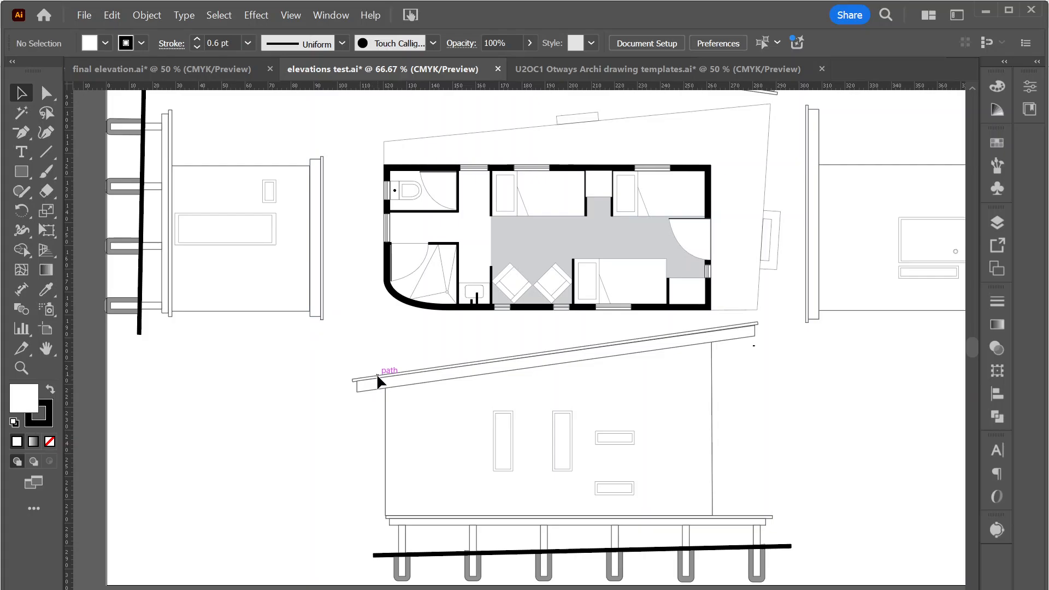
- Copy the whole elevation on the floor plan's left side and paste it into final elevation.ai
{"action": "key", "text": "ctrl+minus"}
{"action": "key", "text": "ctrl+minus"}
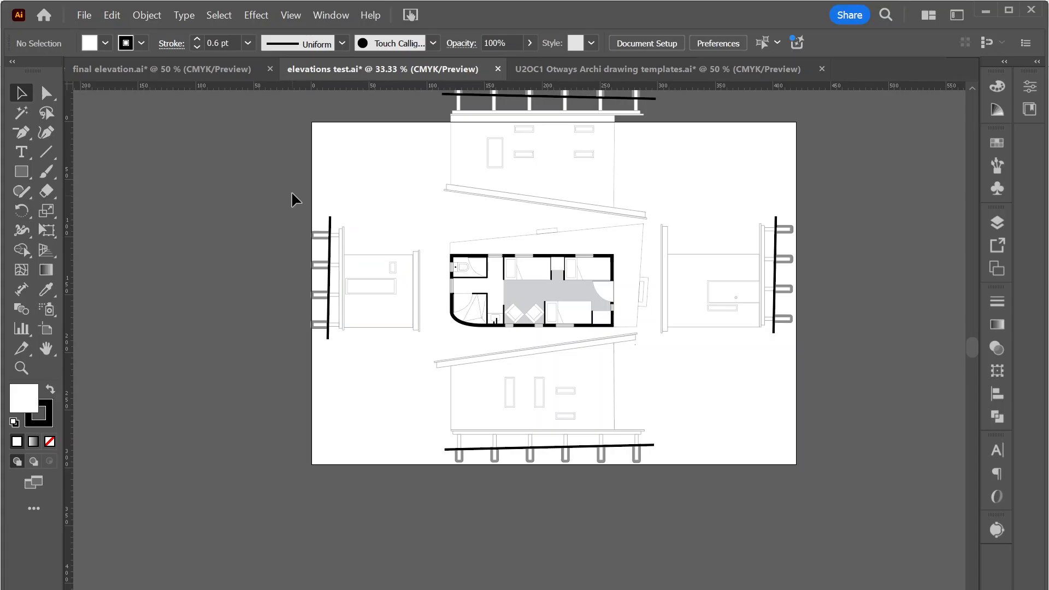
{"action": "left_click_drag", "start_coordinate": [291, 193], "coordinate": [427, 347]}
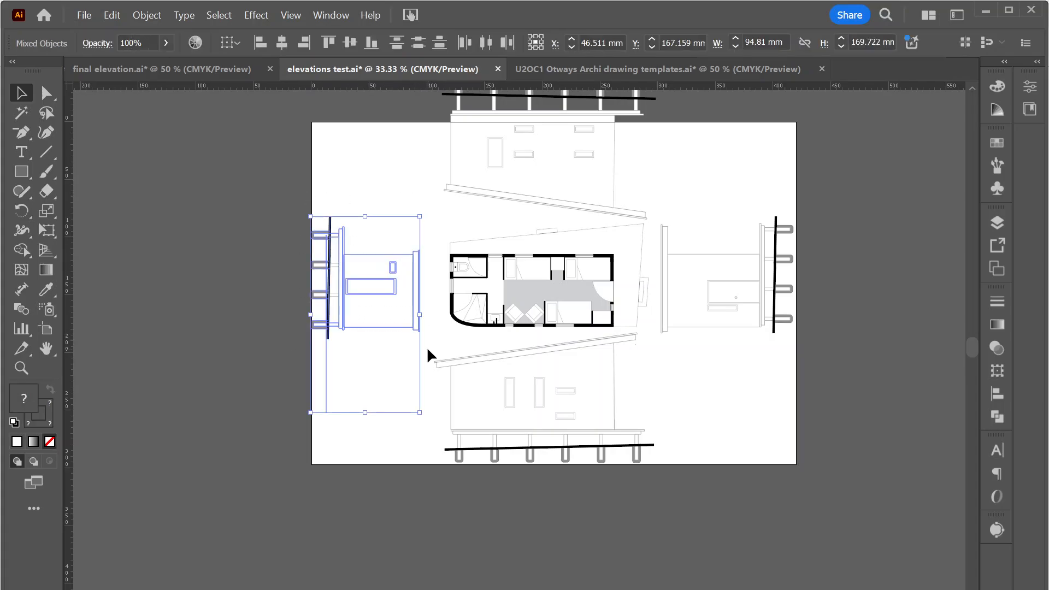
{"action": "key", "text": "ctrl+c"}
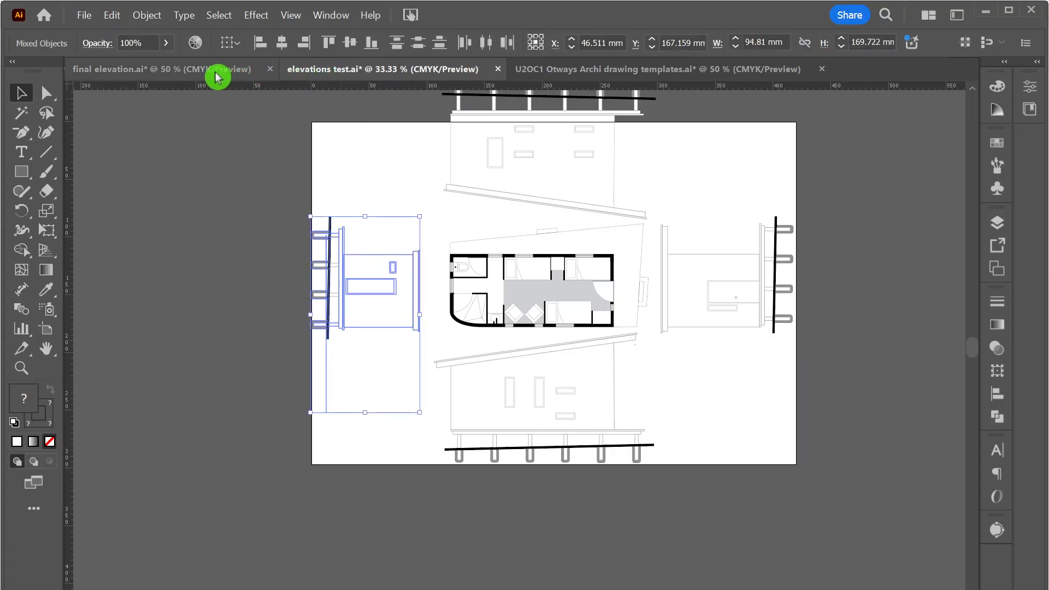
{"action": "left_click", "coordinate": [145, 76]}
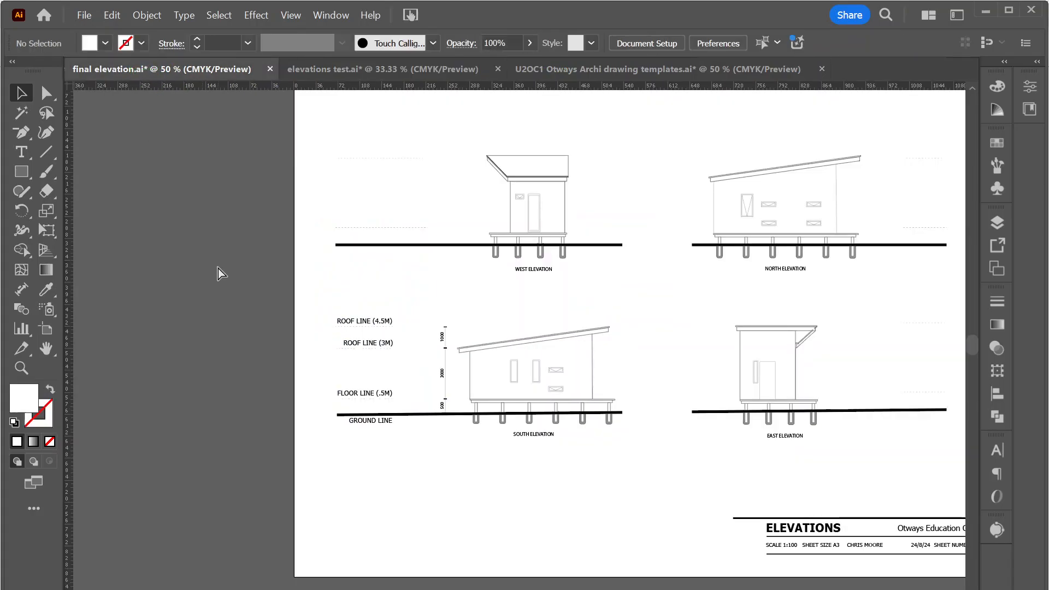
{"action": "key", "text": "ctrl+v"}
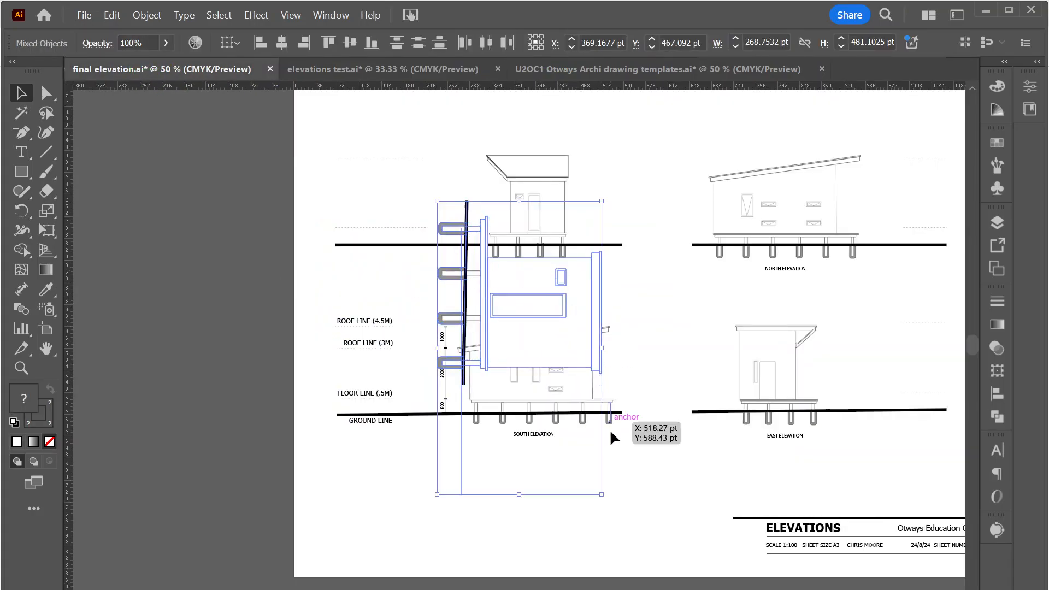
- Rotate the pasted elevation 90° counterclockwise so it stands upright and place it beside the artboard, left of the West Elevation
{"action": "mouse_move", "coordinate": [609, 494]}
{"action": "left_mouse_down"}
{"action": "mouse_move", "coordinate": [631, 399]}
{"action": "mouse_move", "coordinate": [634, 305]}
{"action": "mouse_move", "coordinate": [587, 291]}
{"action": "mouse_move", "coordinate": [467, 306]}
{"action": "mouse_move", "coordinate": [273, 260]}
{"action": "mouse_move", "coordinate": [244, 208]}
{"action": "mouse_move", "coordinate": [234, 163]}
{"action": "mouse_move", "coordinate": [243, 142]}
{"action": "left_mouse_up"}
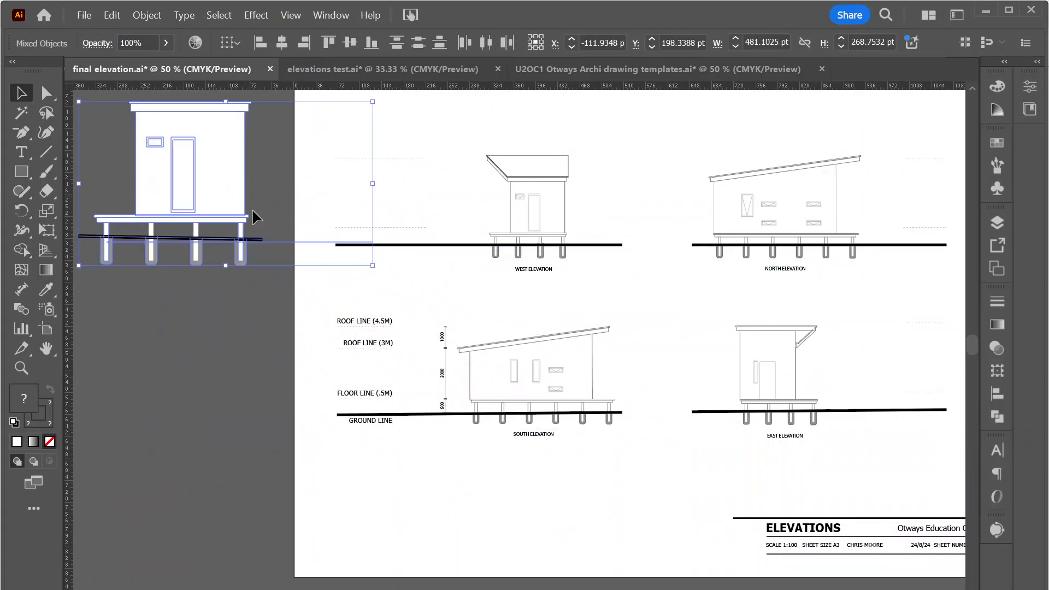
{"action": "left_click", "coordinate": [218, 337]}
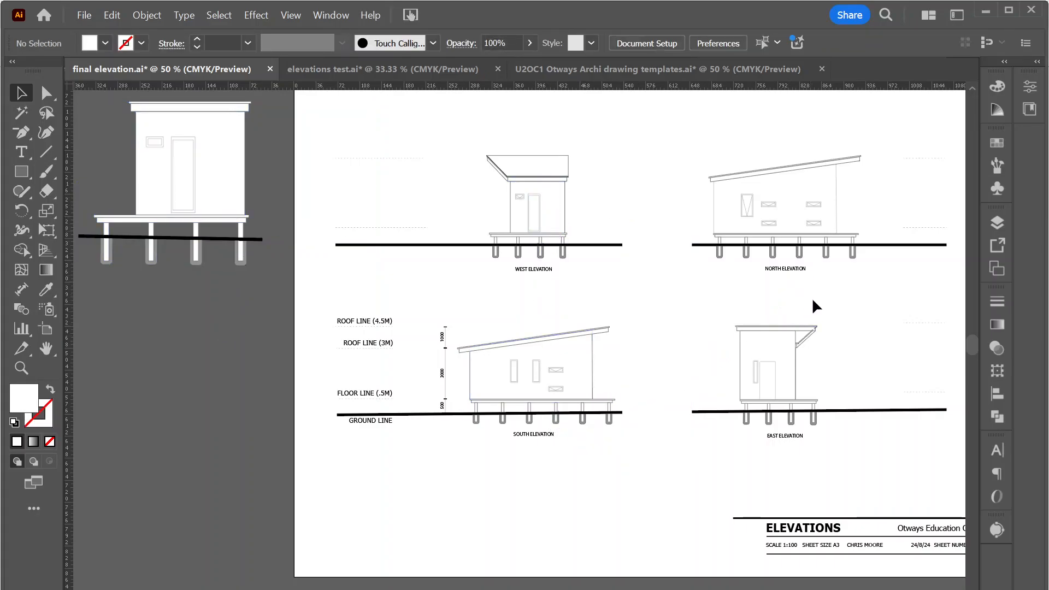
{"action": "left_click_drag", "start_coordinate": [824, 304], "coordinate": [707, 336]}
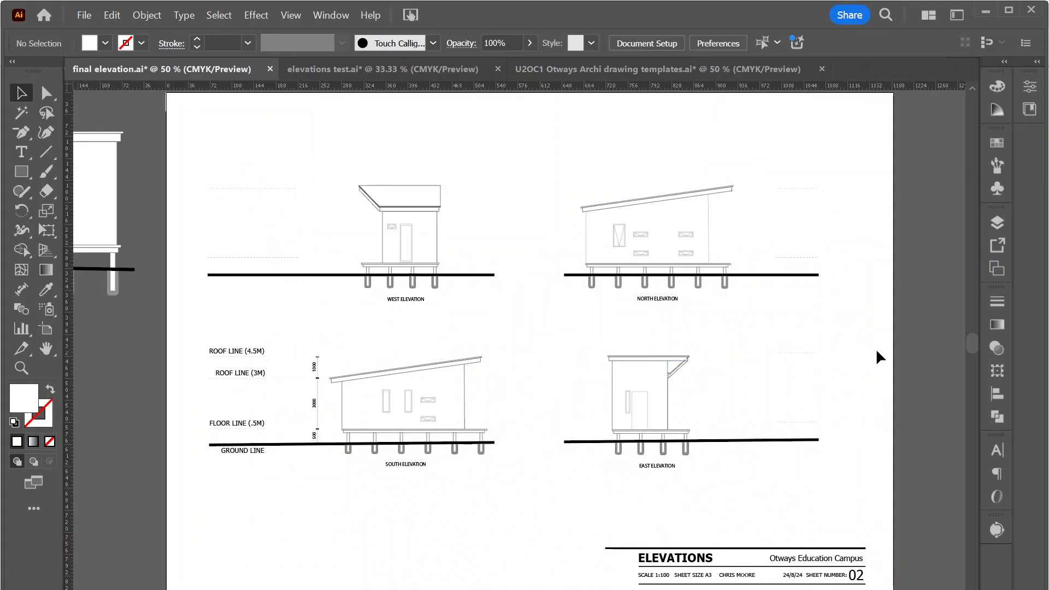